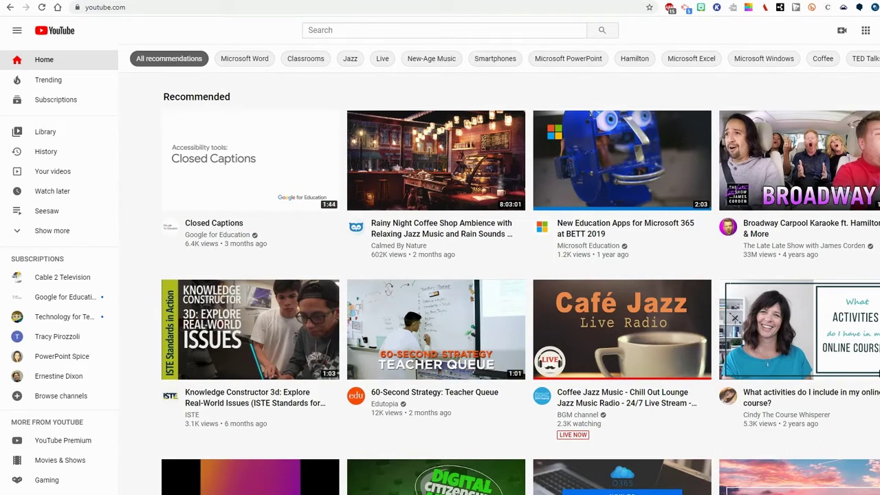
Go from the account menu to YouTube Studio's Videos list and open the Canvas links video's details.
click(876, 31)
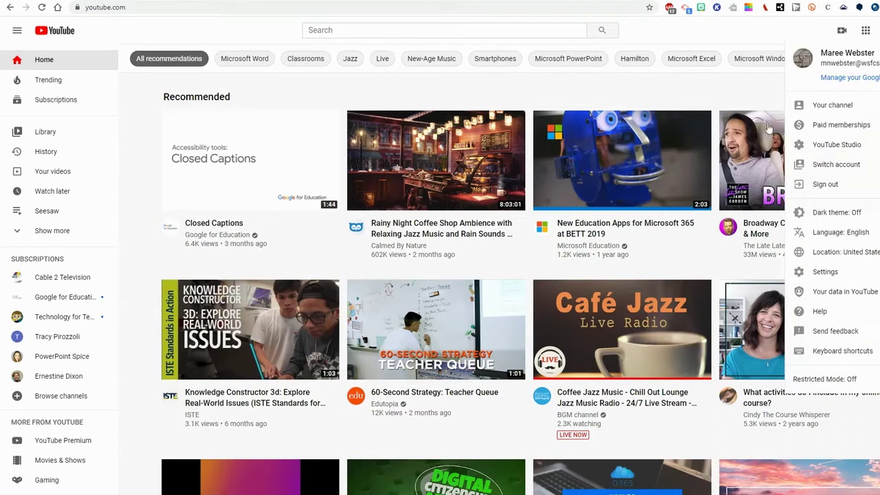
click(834, 148)
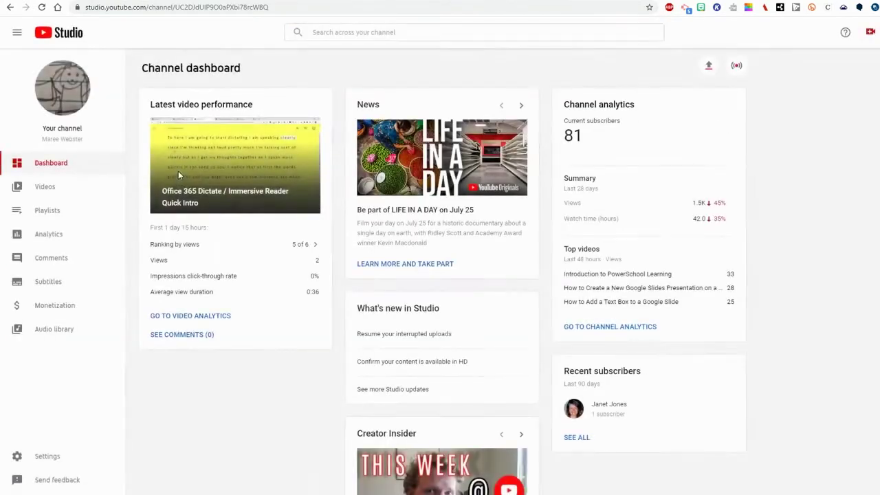
click(43, 192)
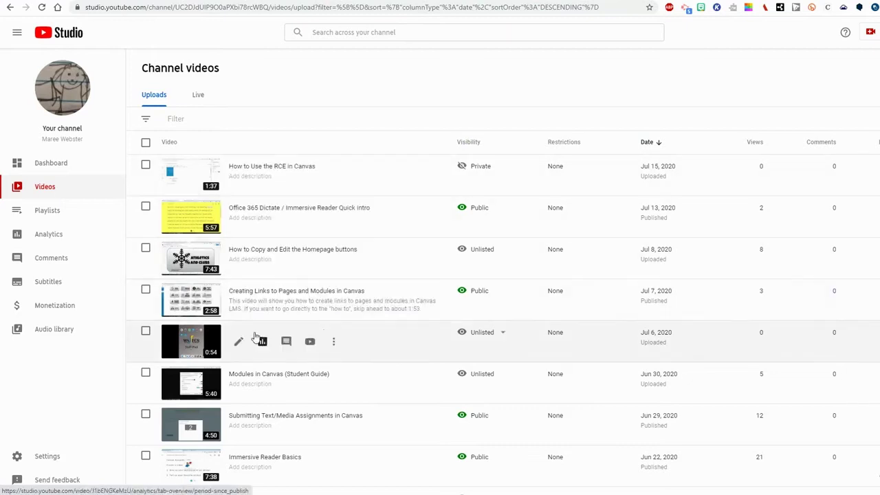
mouse_move(246, 302)
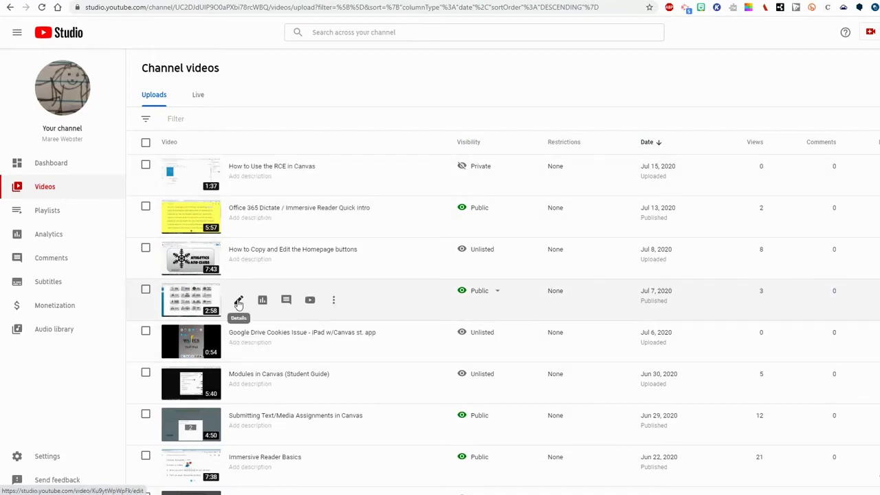
click(238, 302)
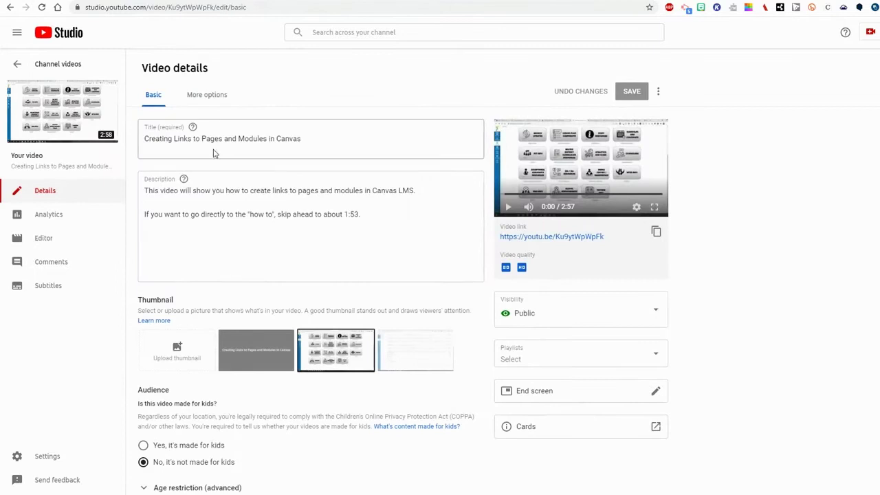
Set and save the video language as English (United States), then go to the subtitles page.
click(193, 95)
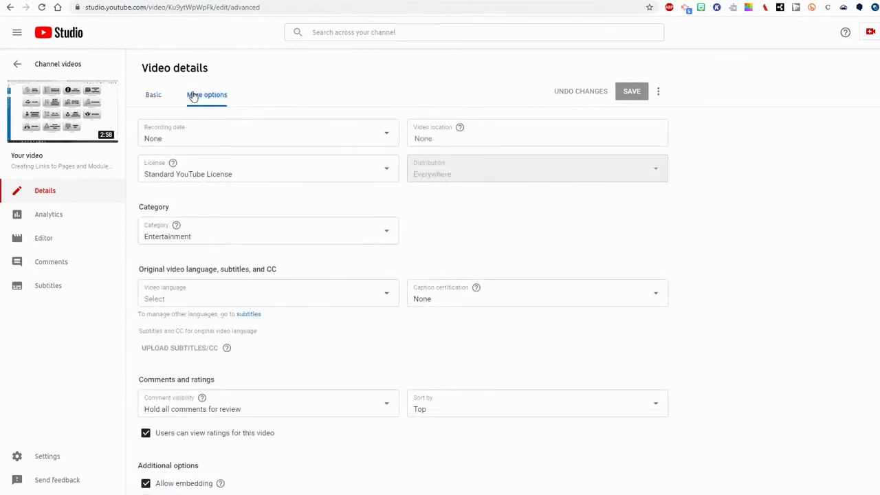
click(384, 294)
drag(396, 38, 396, 87)
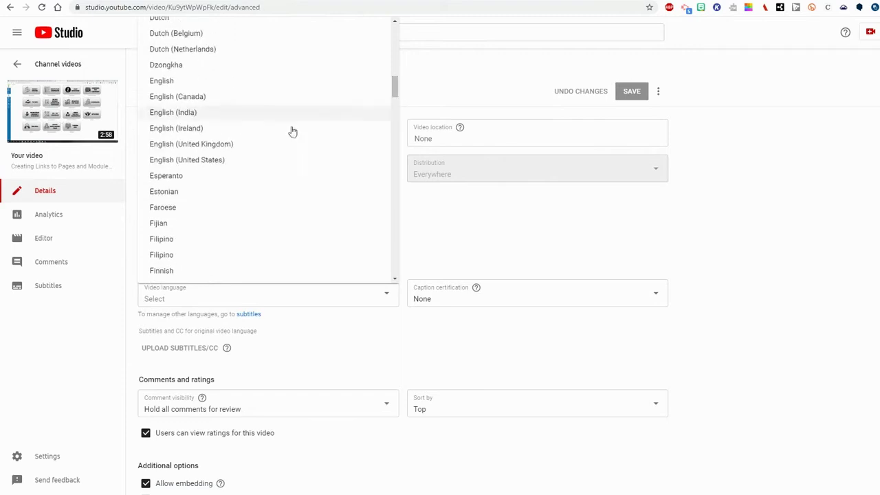
click(216, 160)
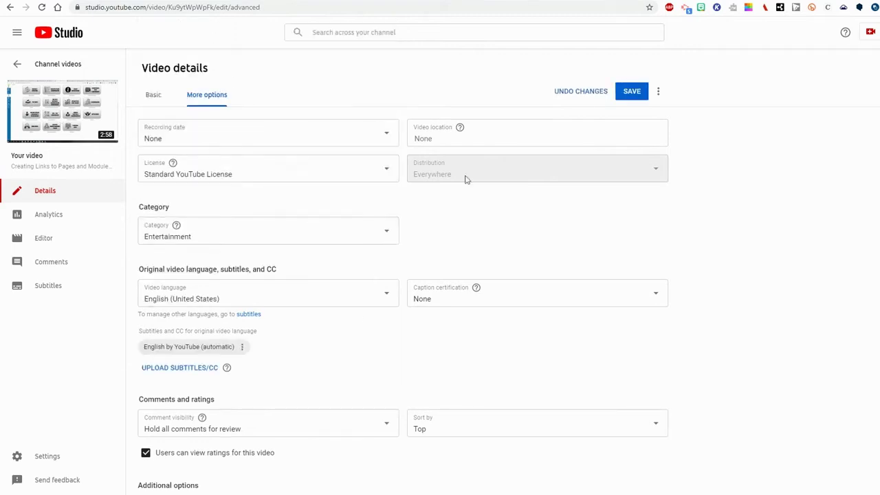
click(623, 100)
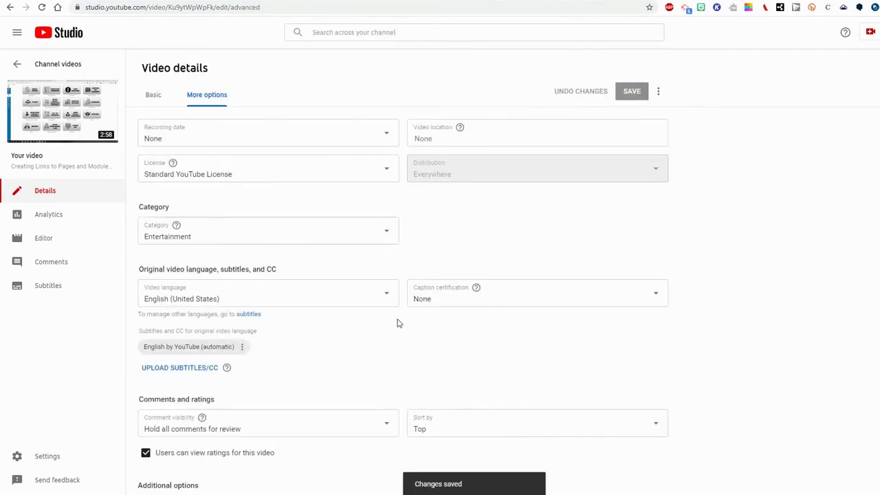
click(249, 315)
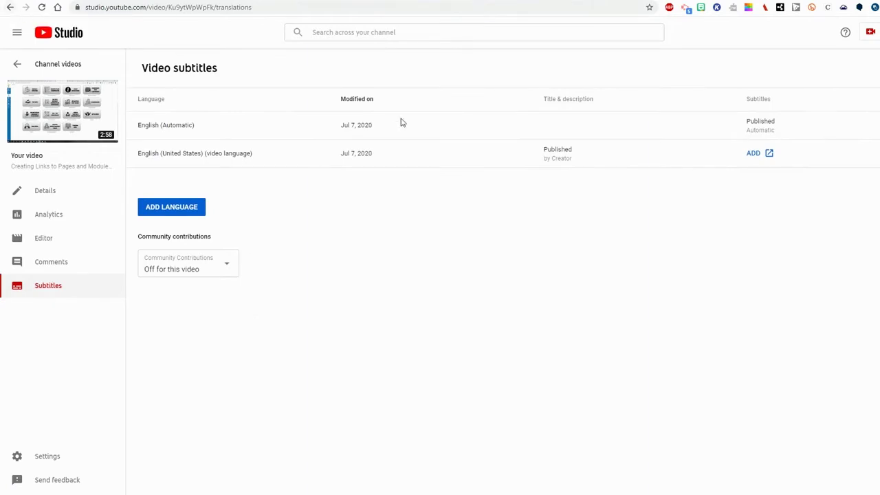
click(11, 9)
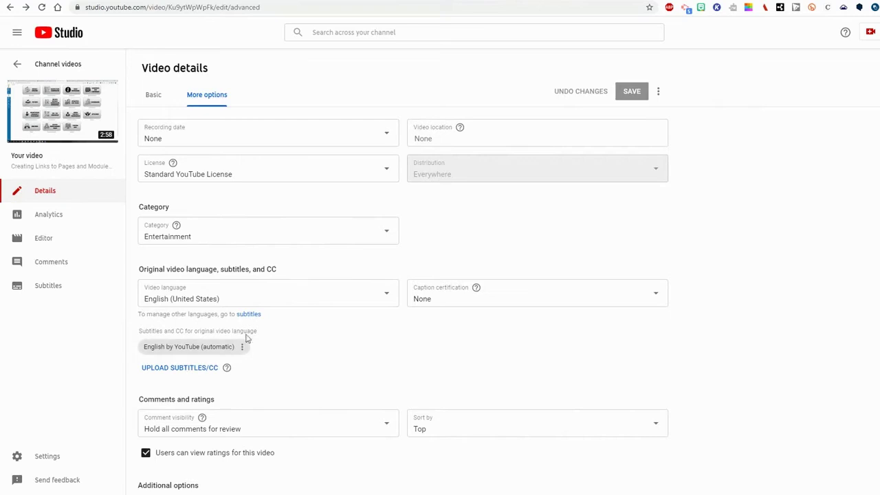
click(174, 368)
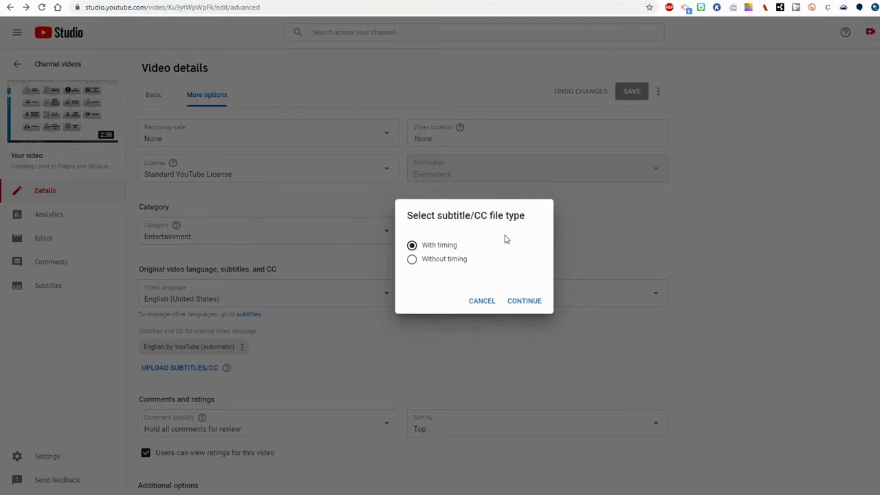
click(481, 300)
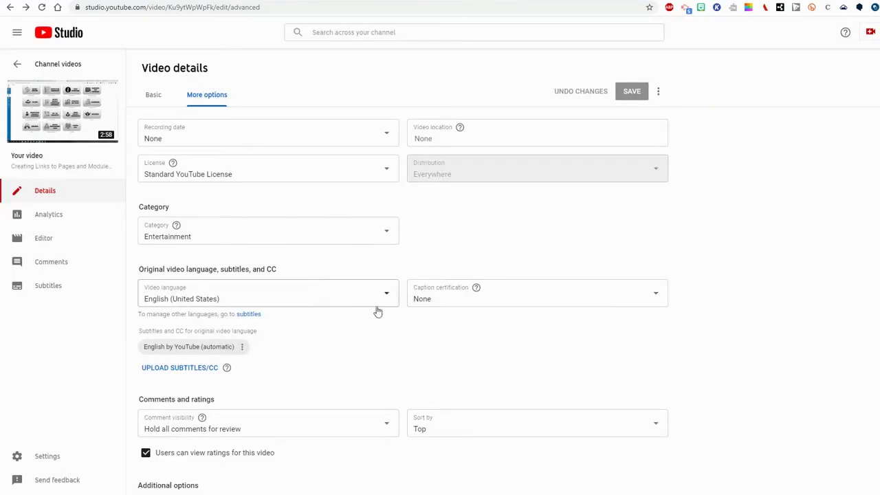
click(247, 317)
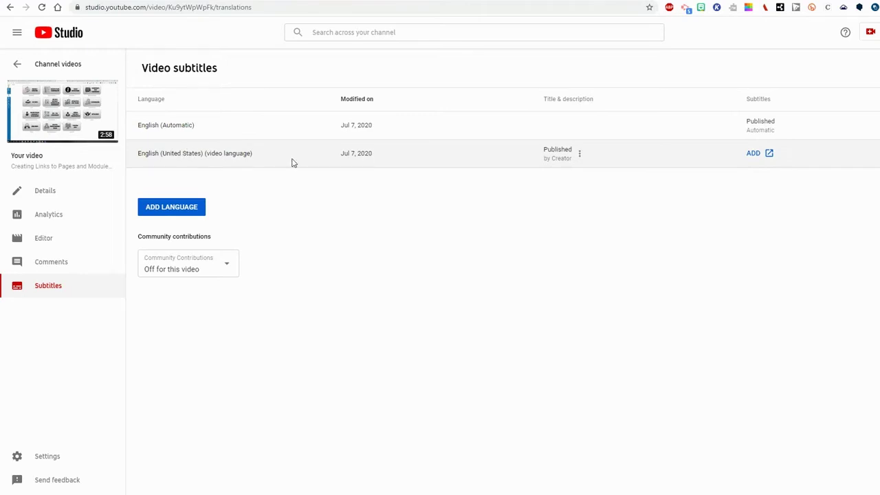
Add subtitles for the English (United States) language row.
click(754, 154)
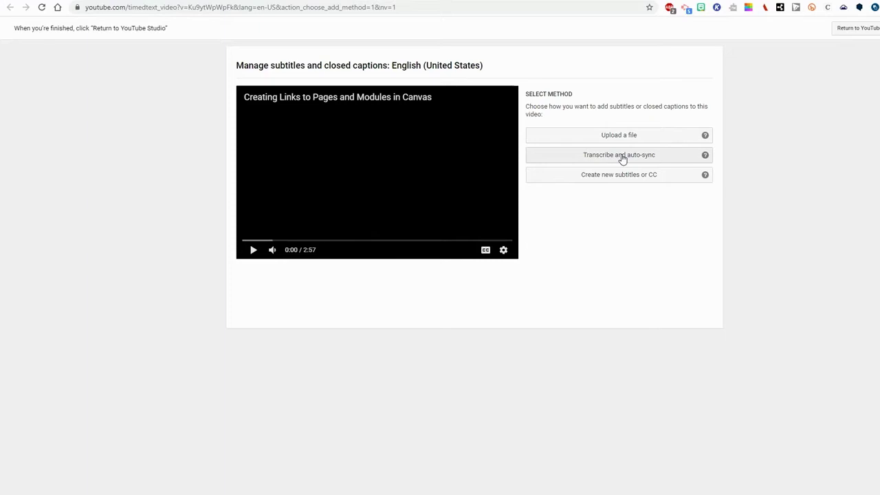
Transcribe the speech about linking to pages and modules in Canvas and auto-sync its timings.
click(623, 158)
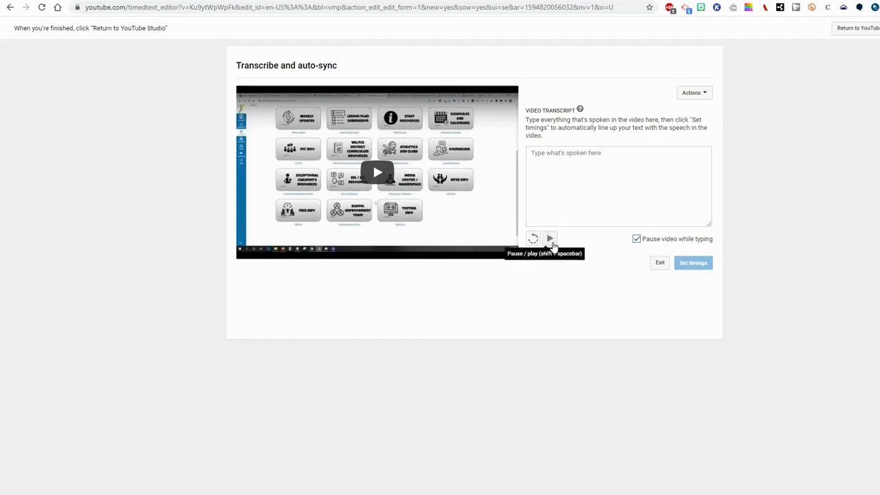
click(578, 169)
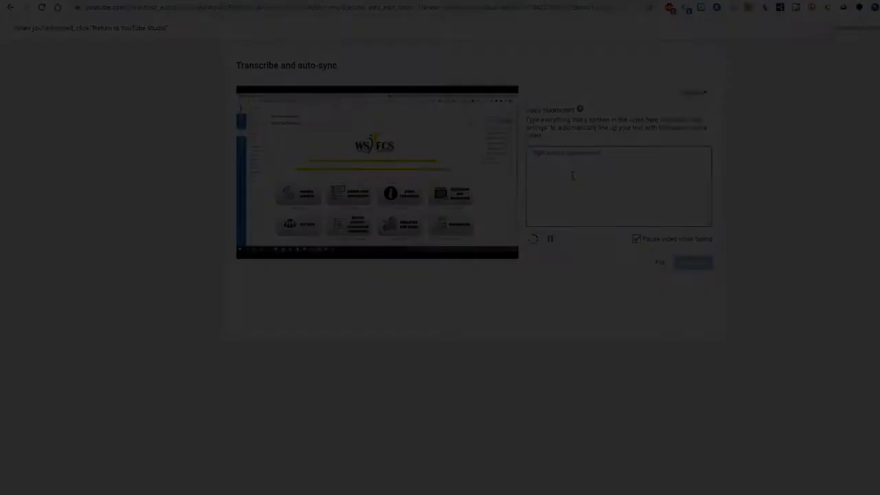
text(Hello, in this video I'm going to show you how to link)
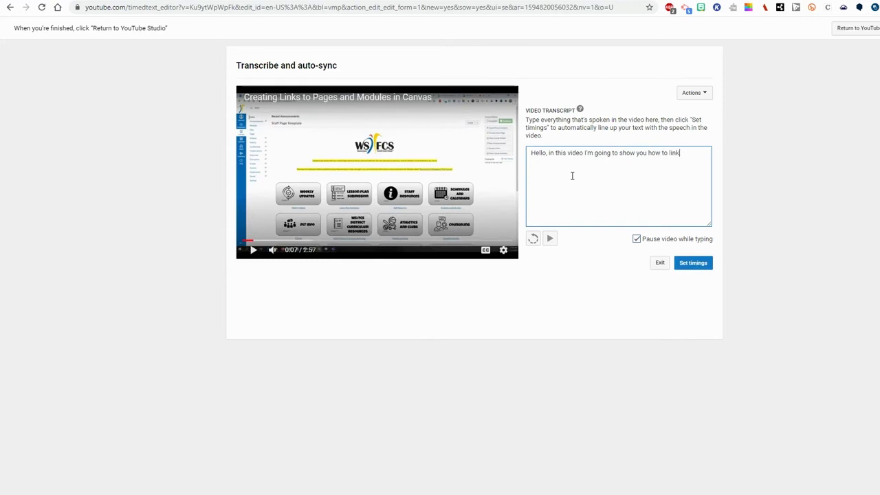
text( to individual pages and modules within Canvas.)
click(549, 241)
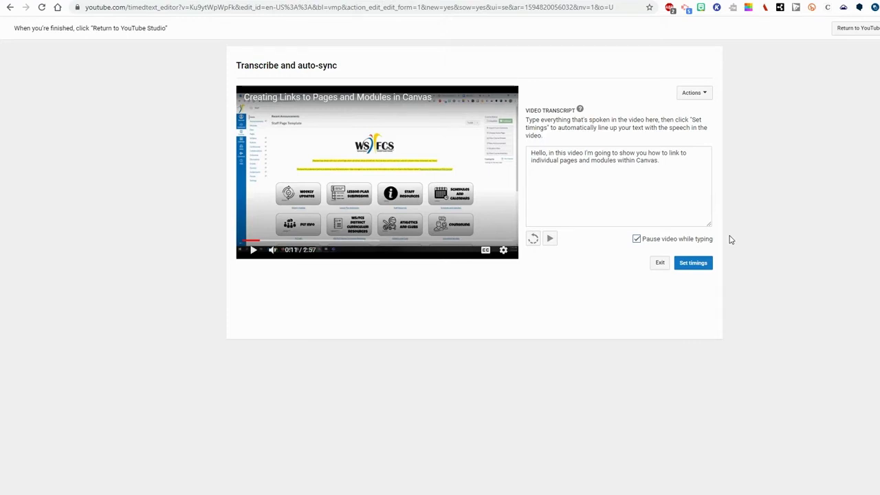
click(690, 264)
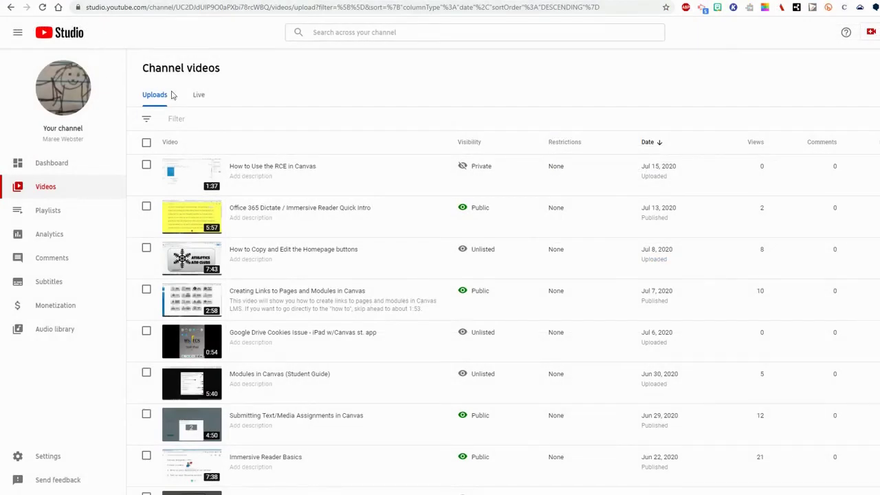
Return to the Canvas video's subtitles and edit the English draft in Classic Studio.
mouse_move(261, 299)
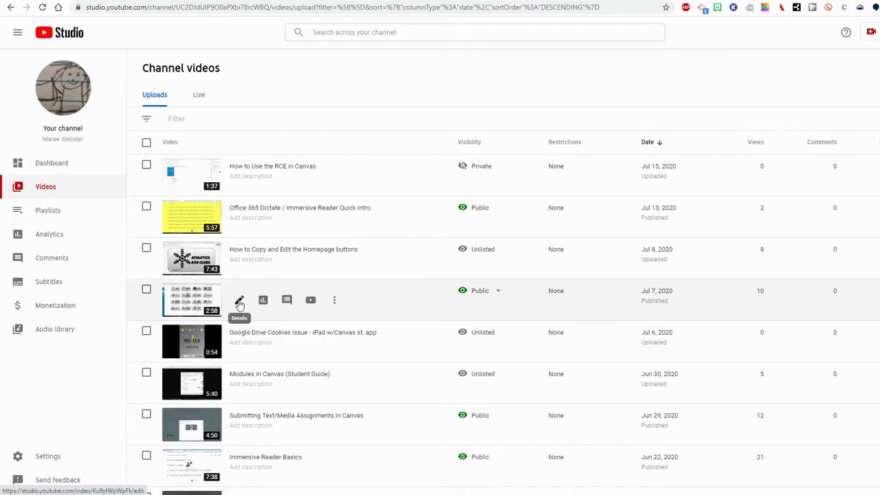
click(240, 302)
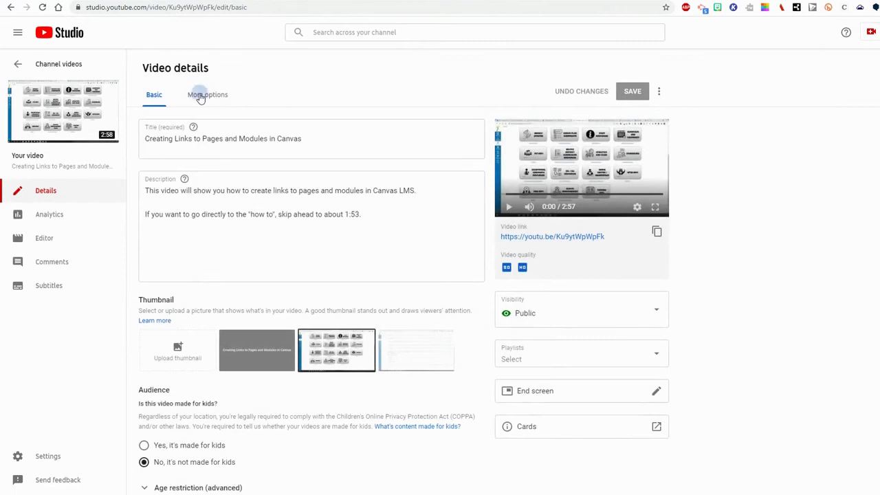
click(202, 93)
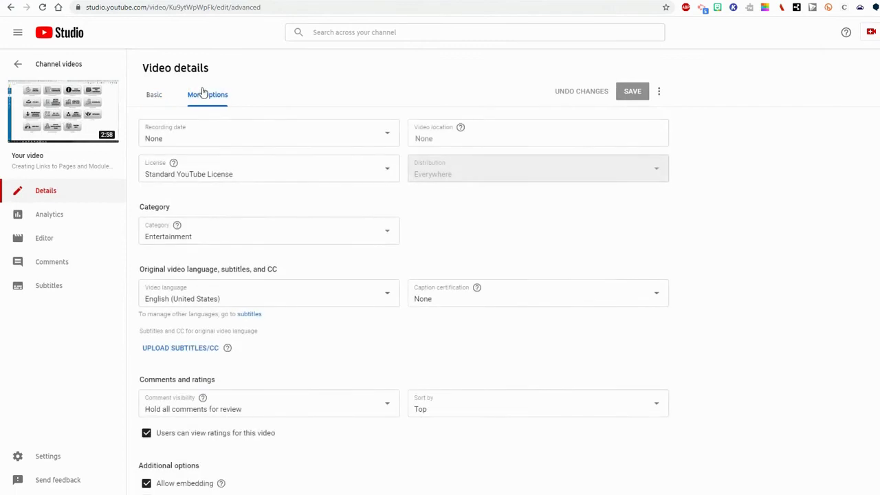
click(256, 317)
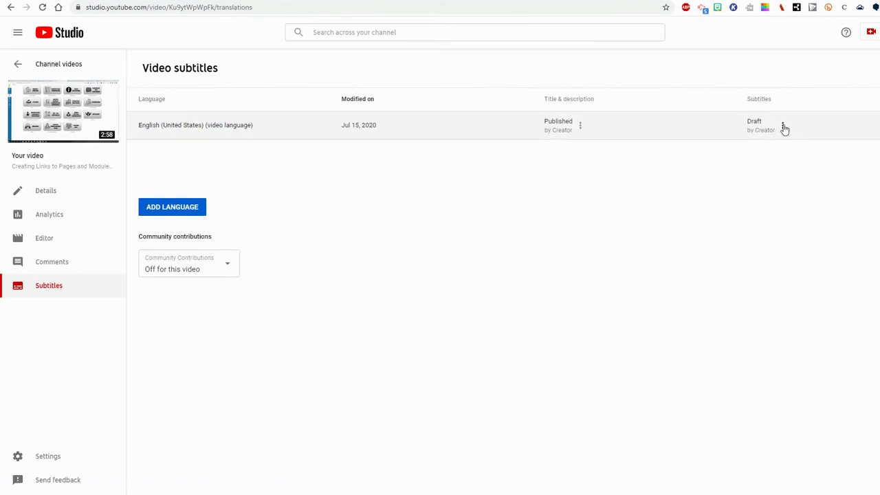
click(784, 128)
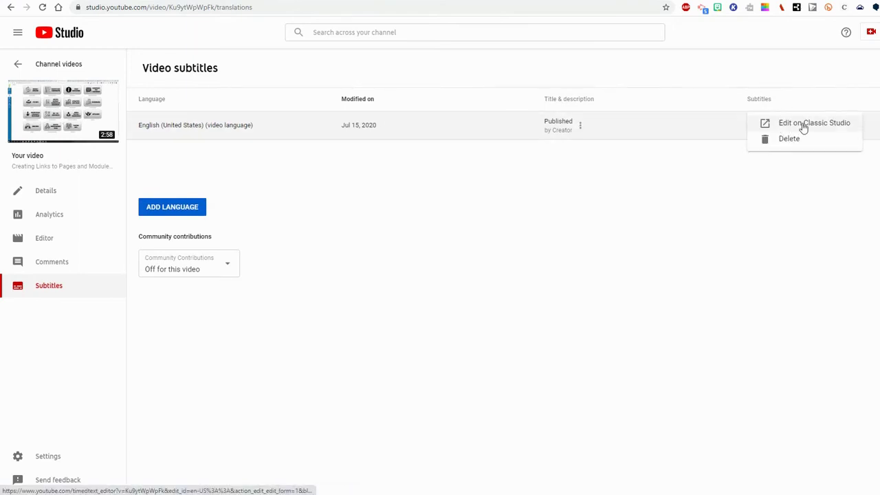
click(802, 128)
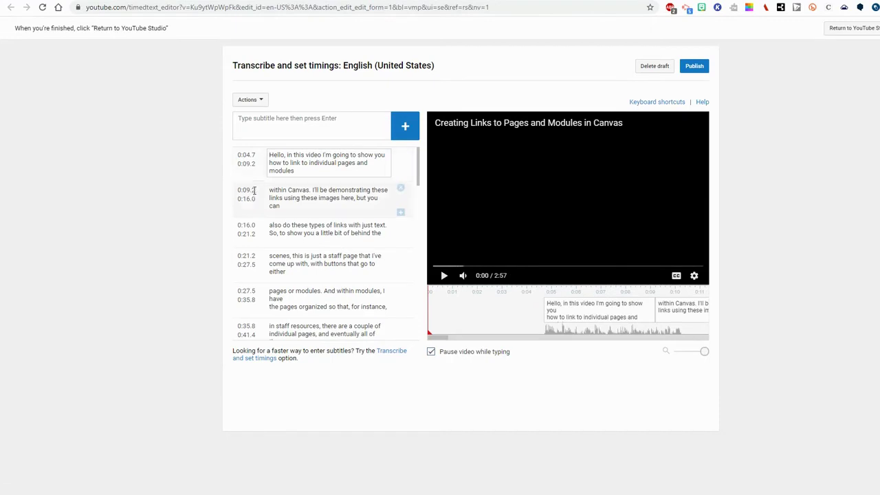
scroll(256, 315, down, 5)
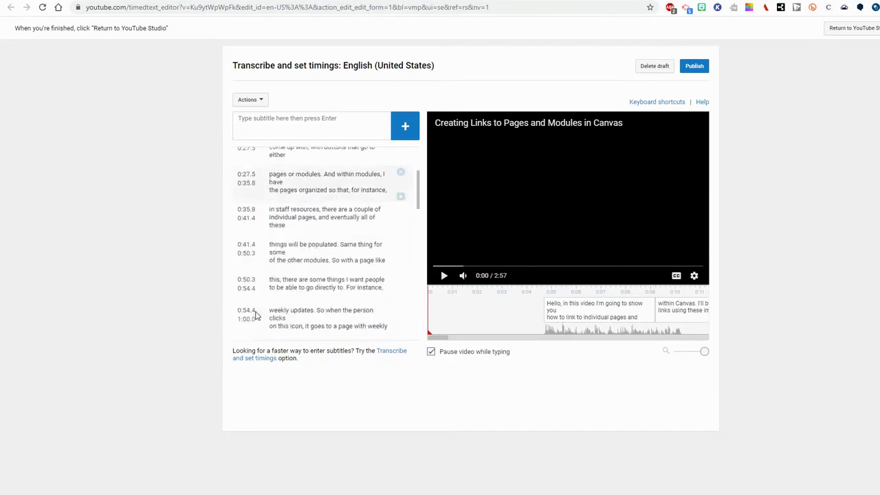
scroll(256, 315, down, 8)
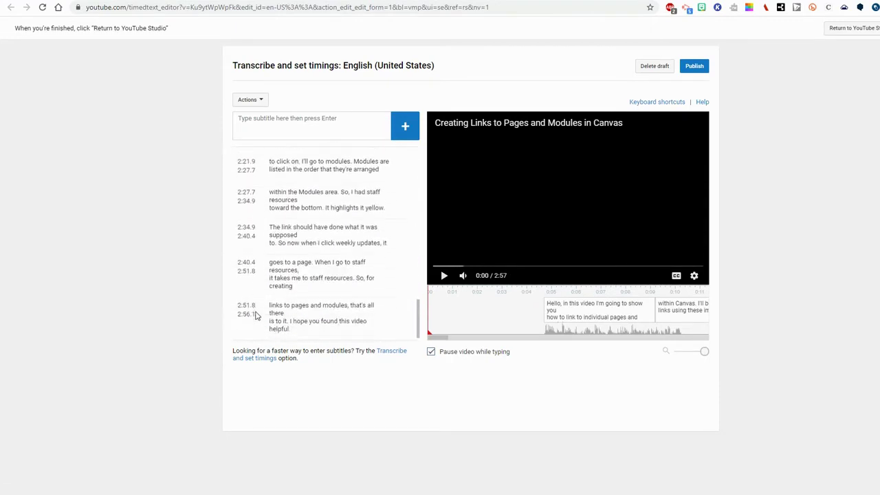
scroll(255, 315, up, 8)
scroll(256, 315, up, 6)
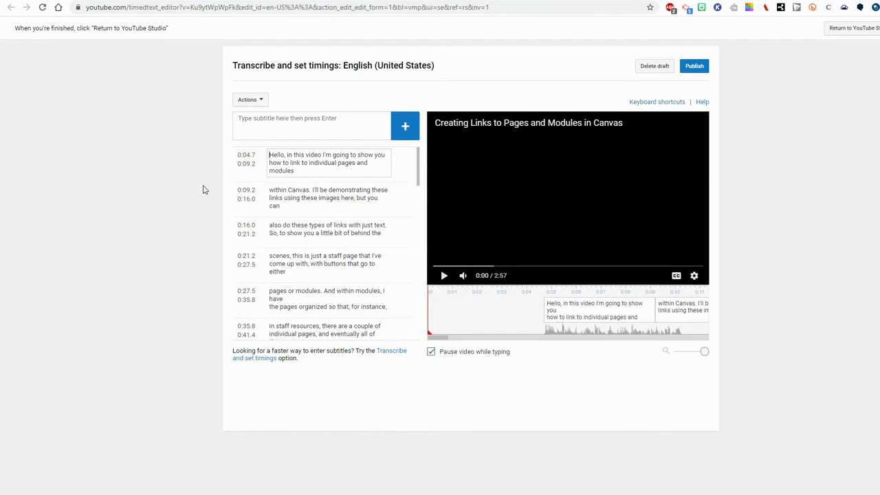
Play and pause the preview to review the early captions, stopping around 0:41.
click(444, 275)
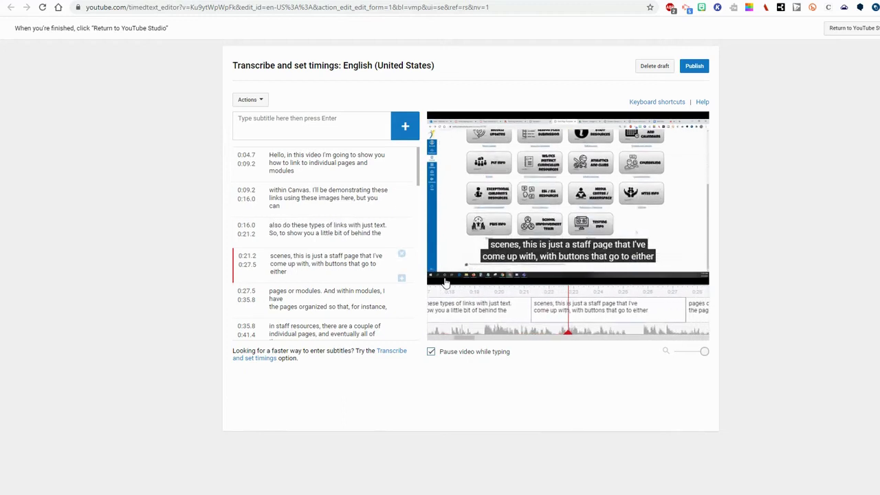
click(445, 281)
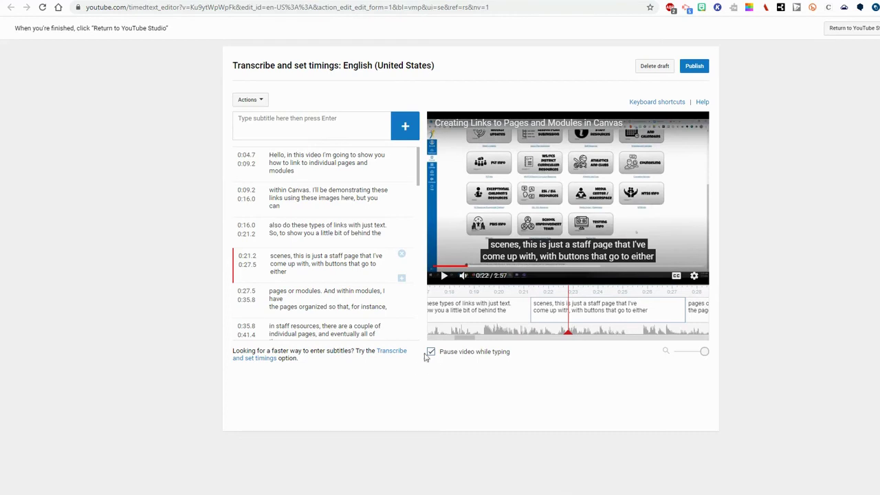
click(444, 276)
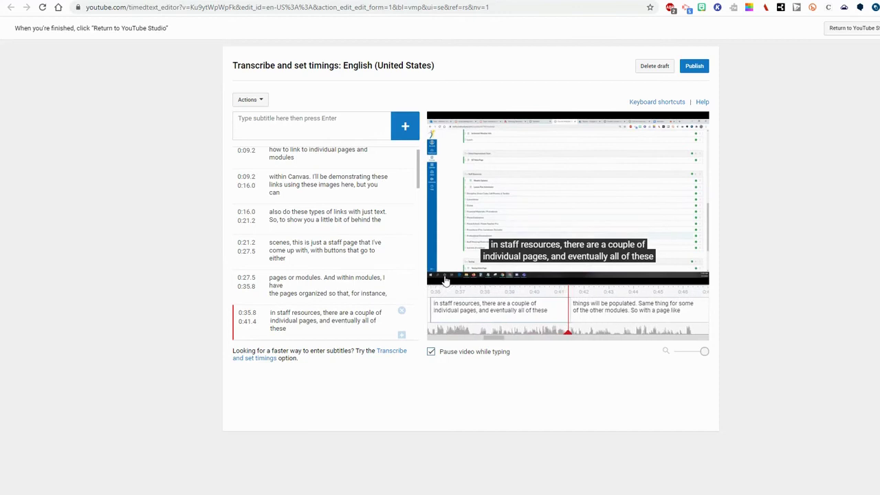
click(445, 278)
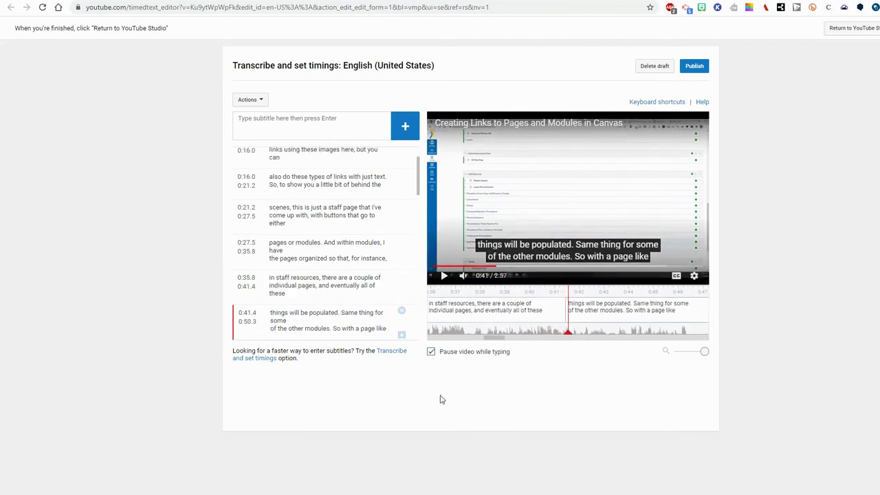
scroll(336, 247, up, 2)
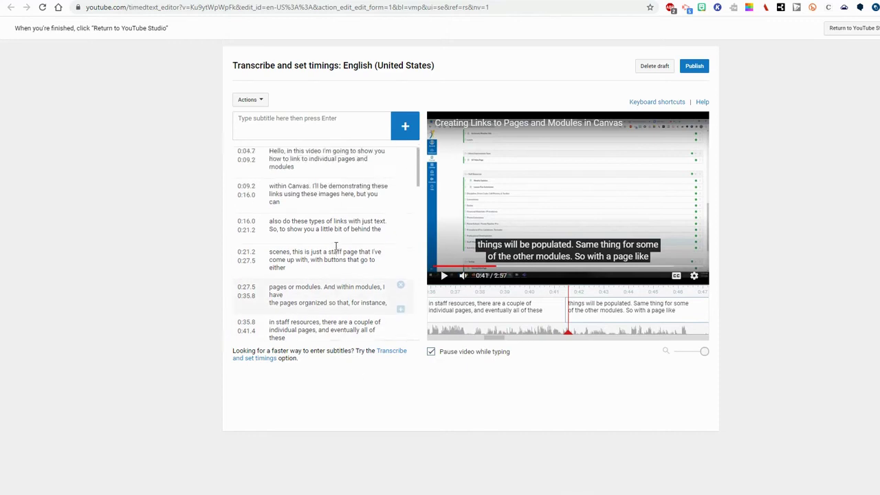
Delete and restore the first subtitle's text, move to the 0:09.2 line, and save the draft.
click(264, 154)
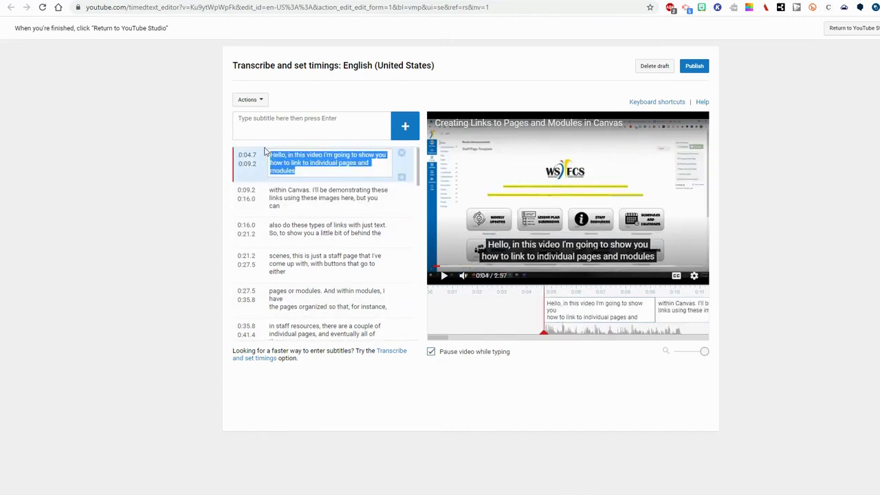
key(BackSpace)
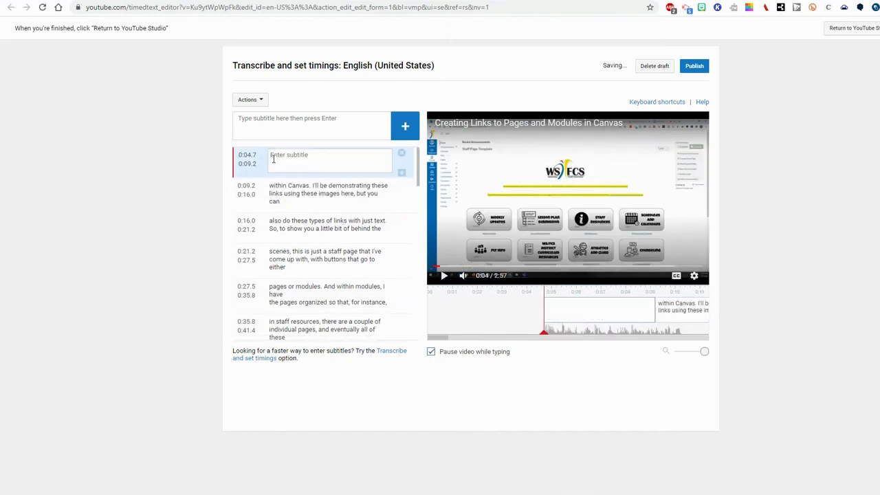
key(ctrl+z)
key(Tab)
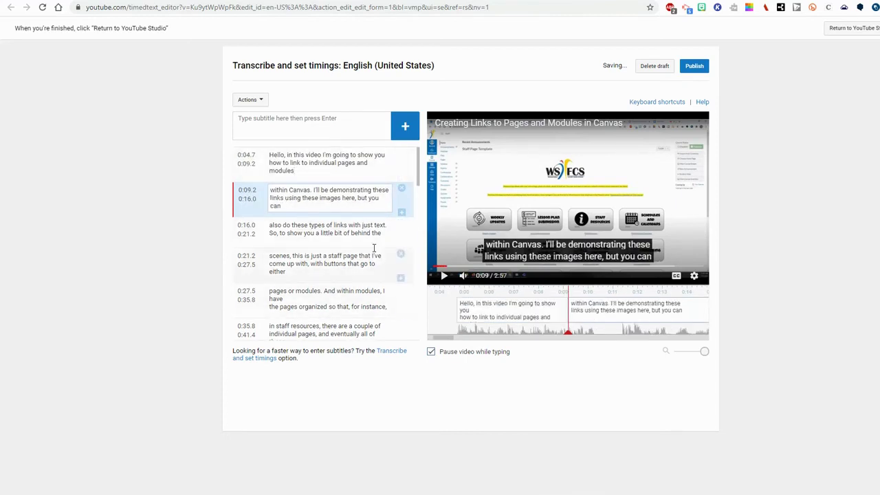
click(401, 214)
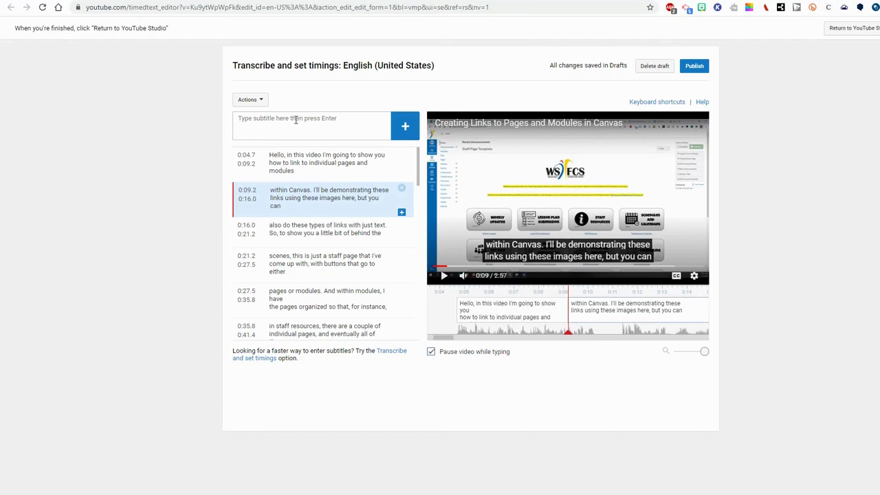
Publish the English (United States) subtitle track.
click(695, 69)
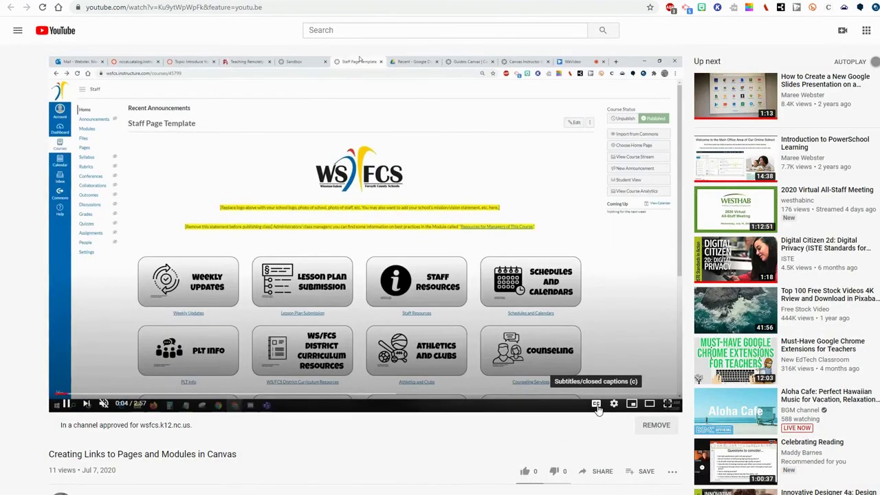
Turn on CC in the YouTube player to show the published subtitles.
click(596, 404)
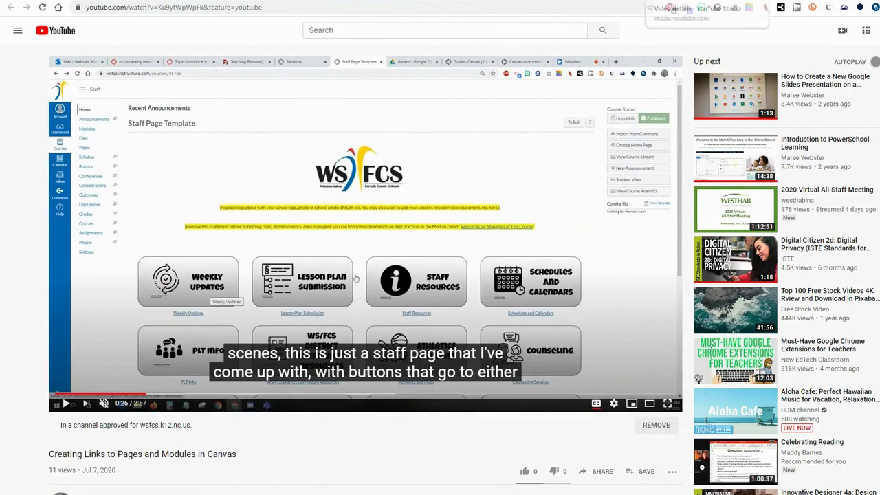
Check the video's English (United States) language in Studio, then return to Channel videos.
click(710, 7)
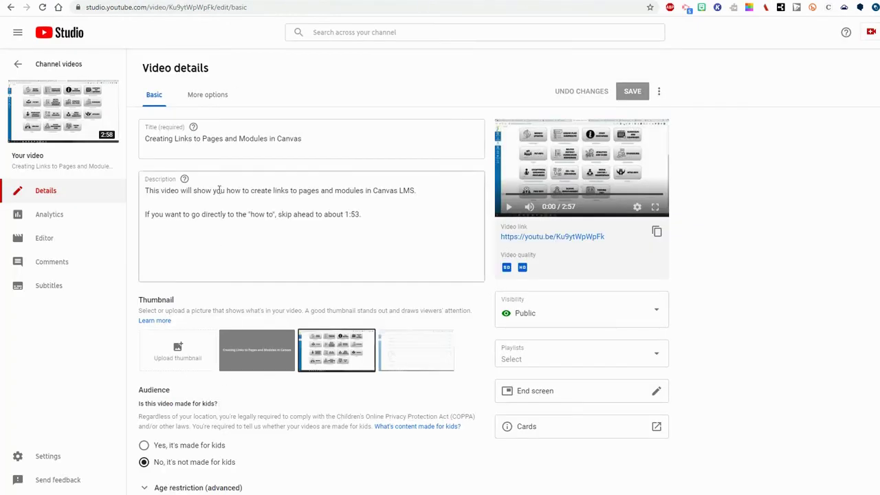
click(210, 96)
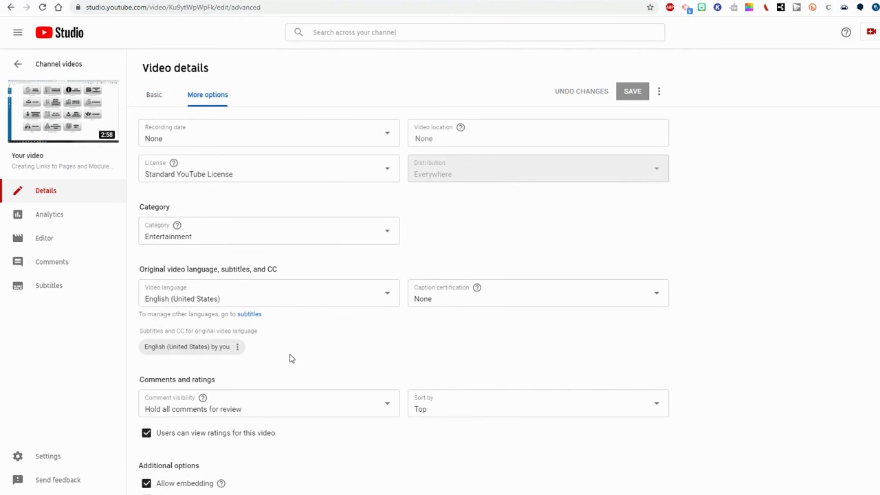
click(15, 64)
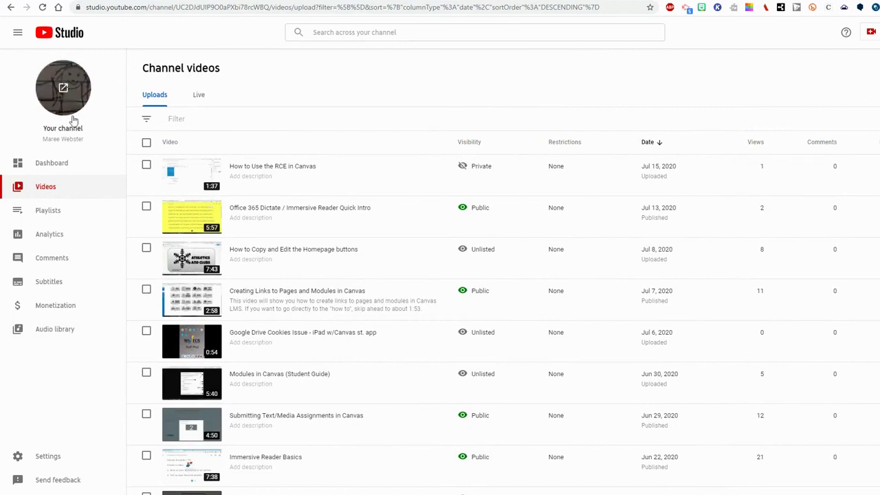
Open the subtitles page for the Creating Groups in Classroom Manager video.
click(41, 283)
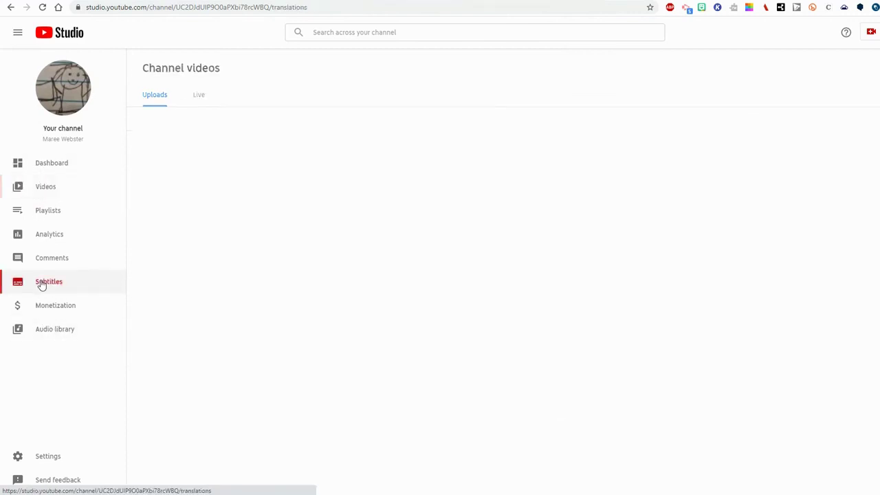
scroll(383, 358, down, 1)
scroll(384, 359, down, 1)
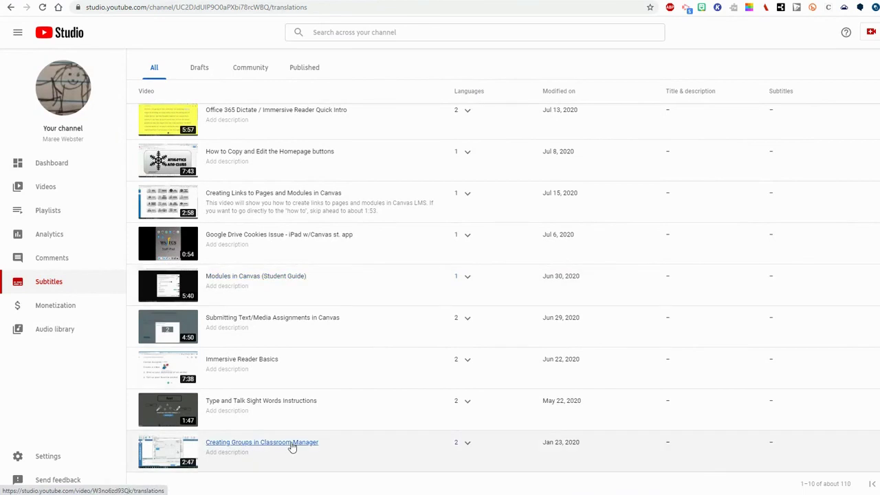
click(292, 445)
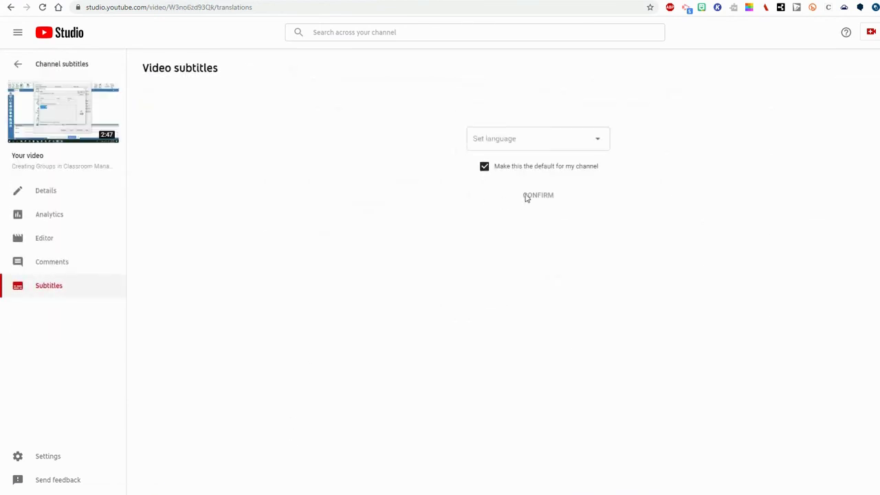
Set the video language to English (United States), keeping it as the channel default.
click(578, 143)
scroll(564, 272, down, 3)
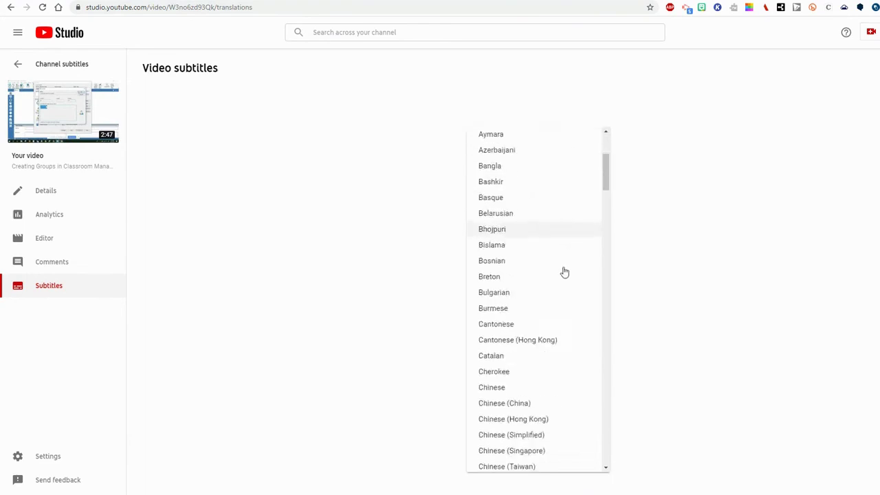
scroll(564, 272, down, 6)
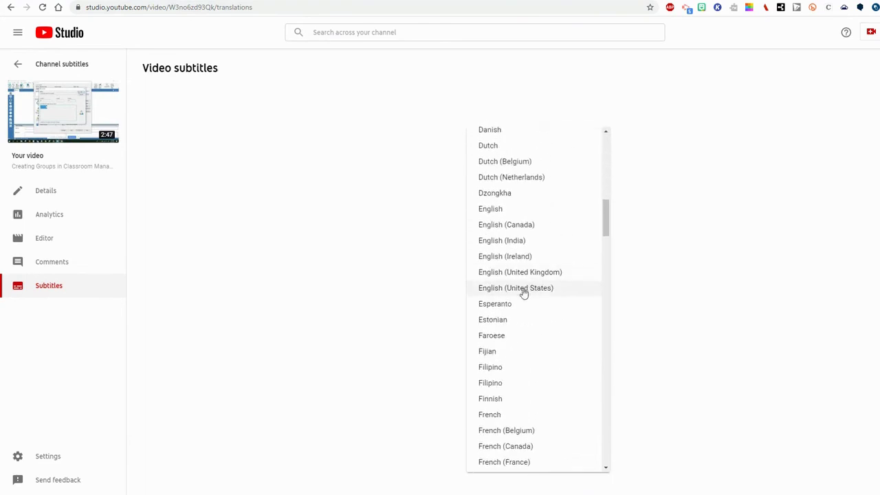
click(523, 289)
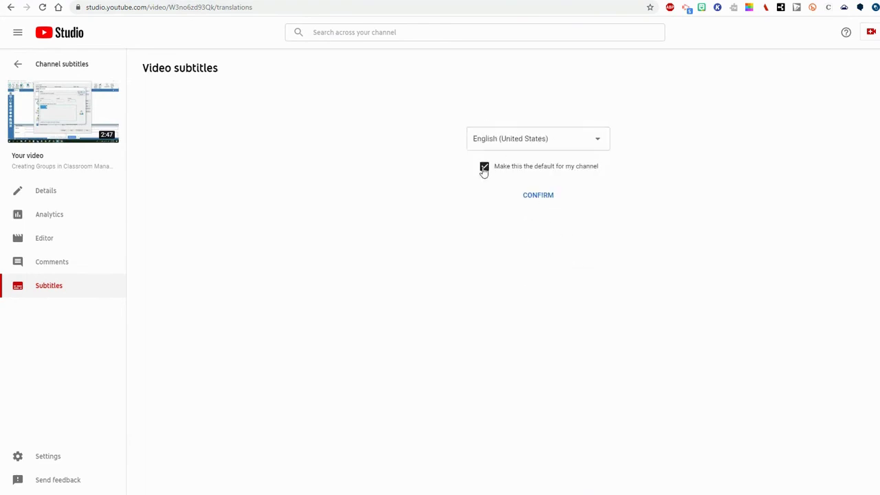
click(539, 196)
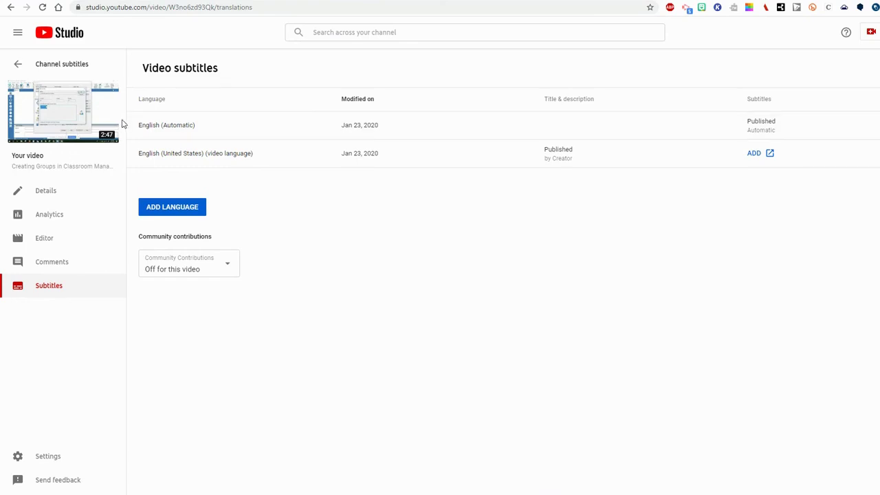
Return to the Channel subtitles list of all videos.
click(17, 64)
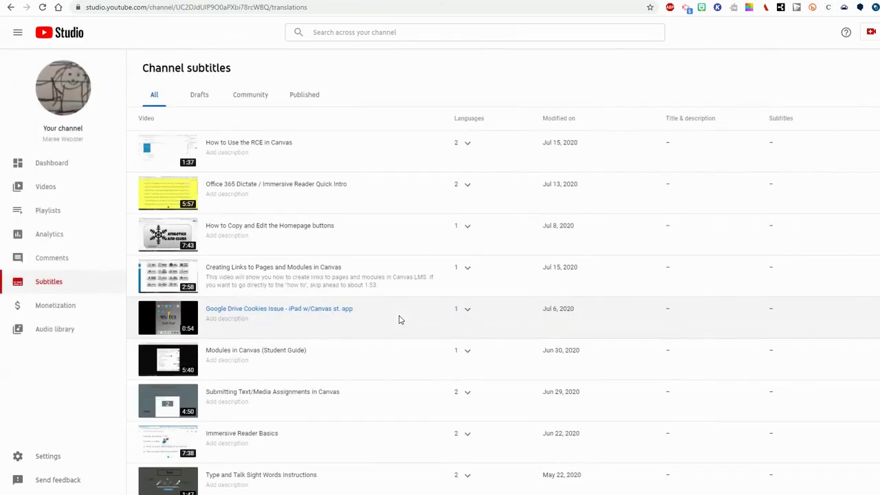